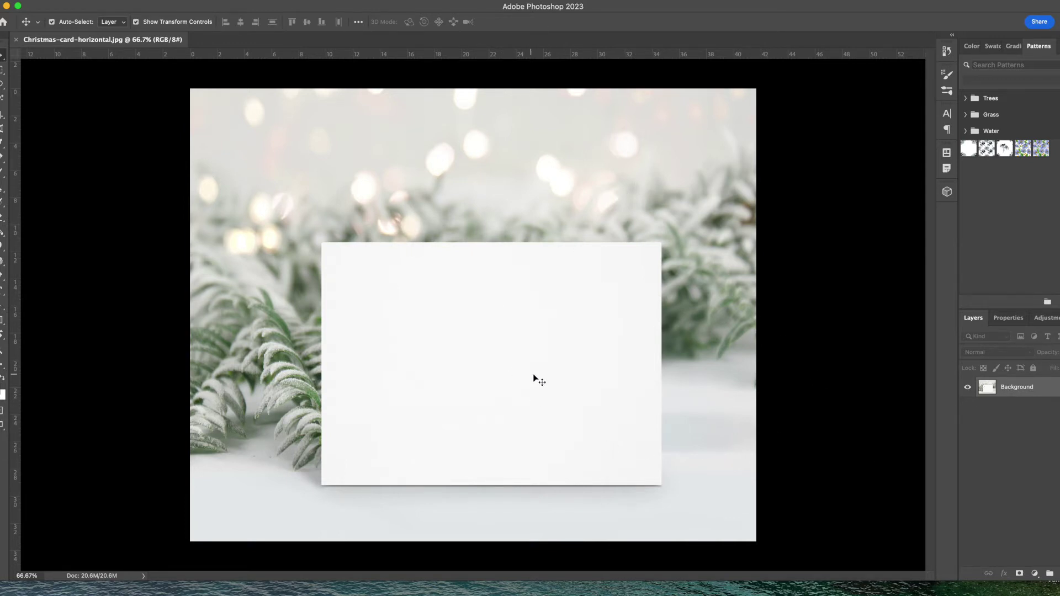
Unlock the Background layer so it becomes the editable Layer 0, then deselect it
{"action": "left_click", "coordinate": [1055, 388]}
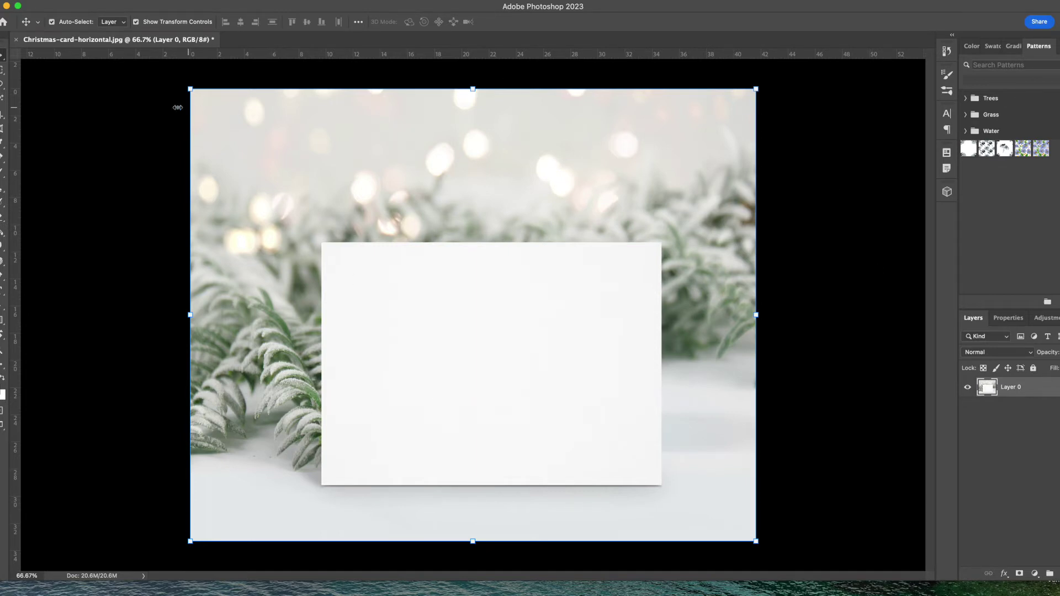
{"action": "left_click", "coordinate": [128, 108]}
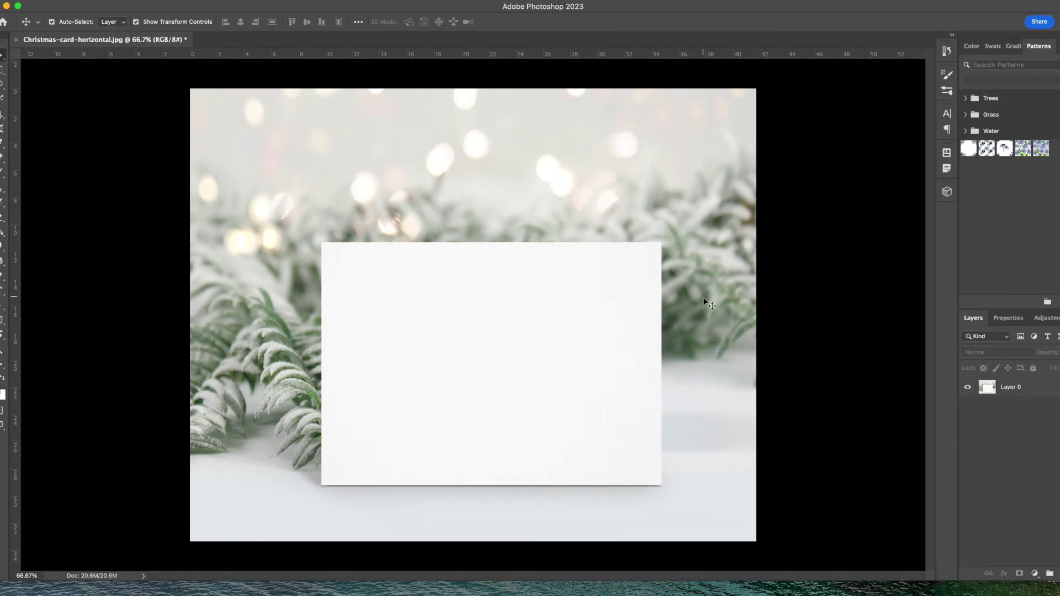
Draw a black rectangle over the white card with the Rectangle Tool
{"action": "left_click", "coordinate": [2, 323]}
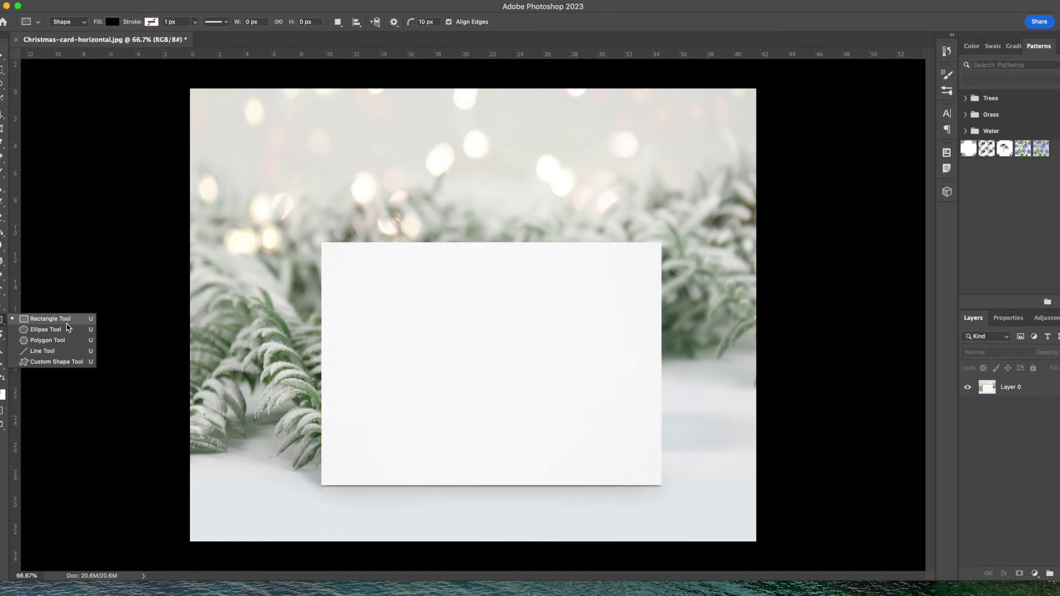
{"action": "left_click", "coordinate": [50, 319]}
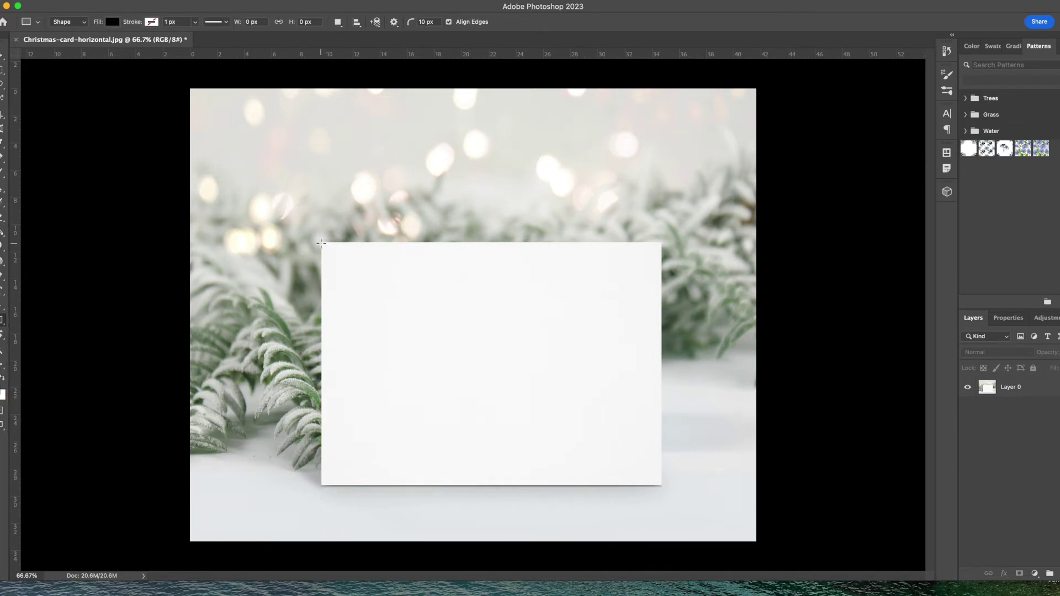
{"action": "left_click_drag", "start_coordinate": [322, 243], "coordinate": [660, 485]}
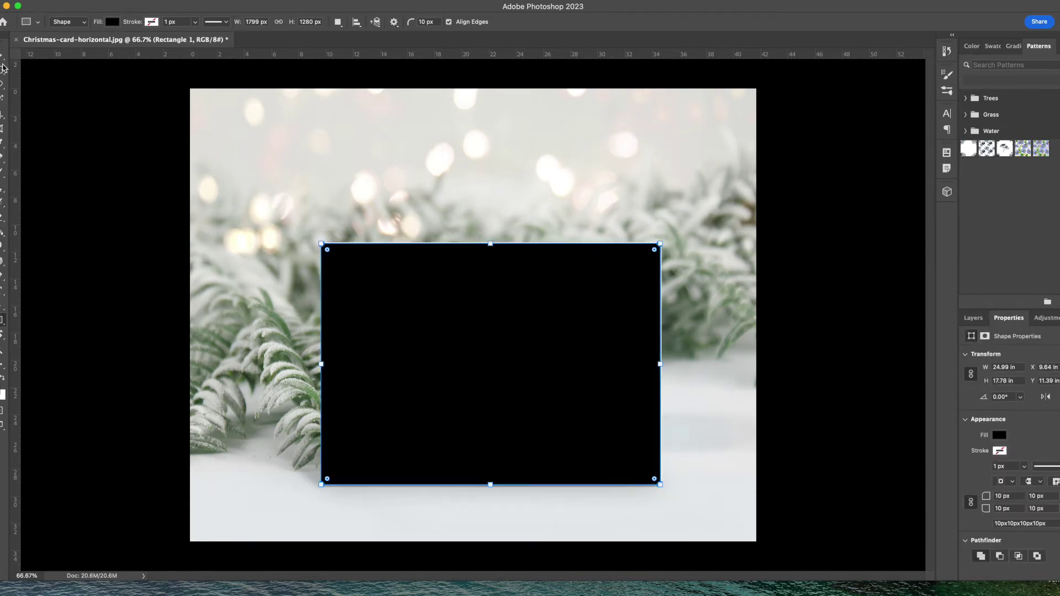
Nudge and shrink Rectangle 1 so it sits just inside the card's edges
{"action": "left_click", "coordinate": [4, 56]}
{"action": "left_click_drag", "start_coordinate": [520, 359], "coordinate": [521, 361]}
{"action": "left_click_drag", "start_coordinate": [664, 245], "coordinate": [659, 247]}
{"action": "left_click_drag", "start_coordinate": [659, 484], "coordinate": [655, 481]}
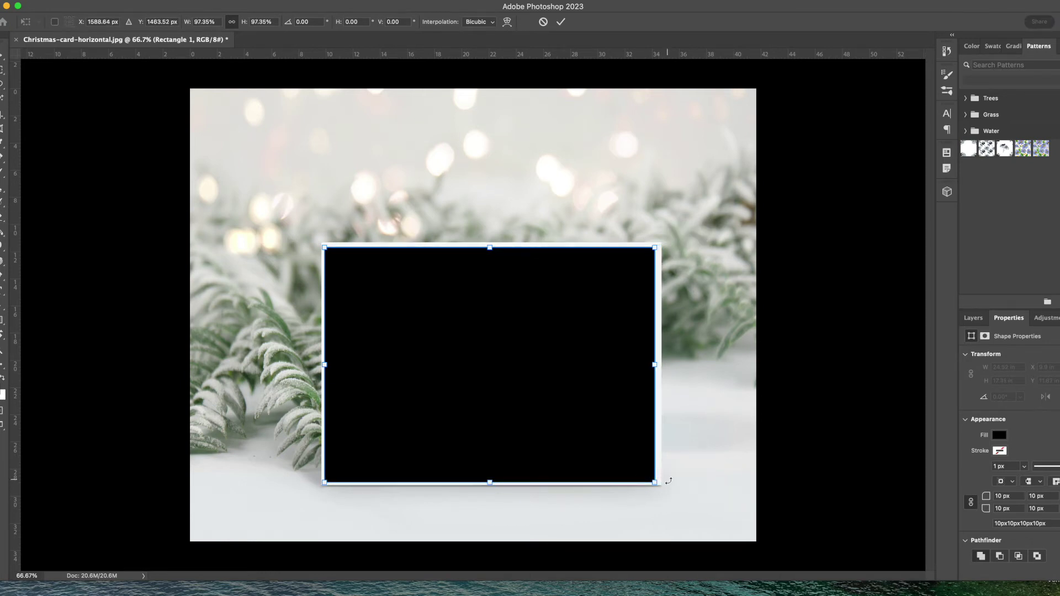
{"action": "key", "text": "Return"}
{"action": "left_click", "coordinate": [973, 318]}
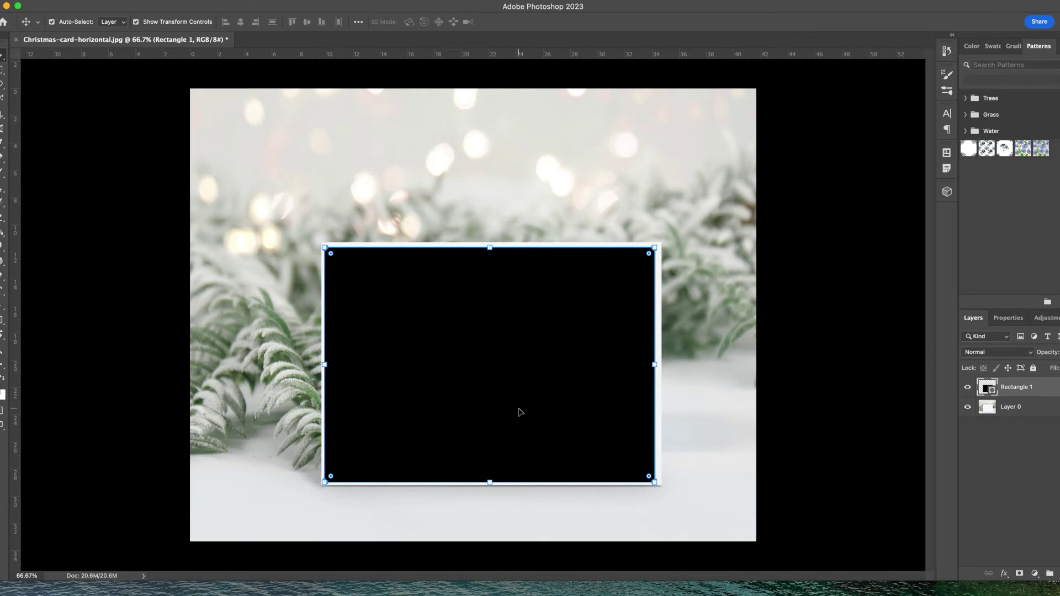
{"action": "key", "text": "super"}
Distort Rectangle 1 with Free Transform so its four corners meet the card's corners
{"action": "key", "text": "super+t"}
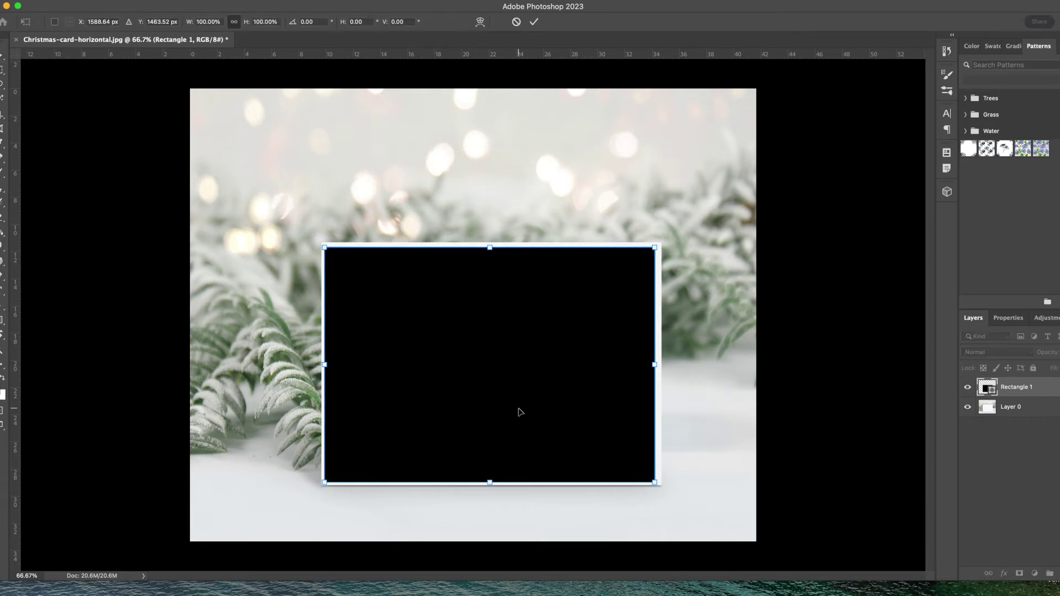
{"action": "left_click", "coordinate": [325, 249]}
{"action": "mouse_move", "coordinate": [325, 249]}
{"action": "left_mouse_down"}
{"action": "mouse_move", "coordinate": [371, 254]}
{"action": "mouse_move", "coordinate": [325, 246]}
{"action": "left_mouse_up"}
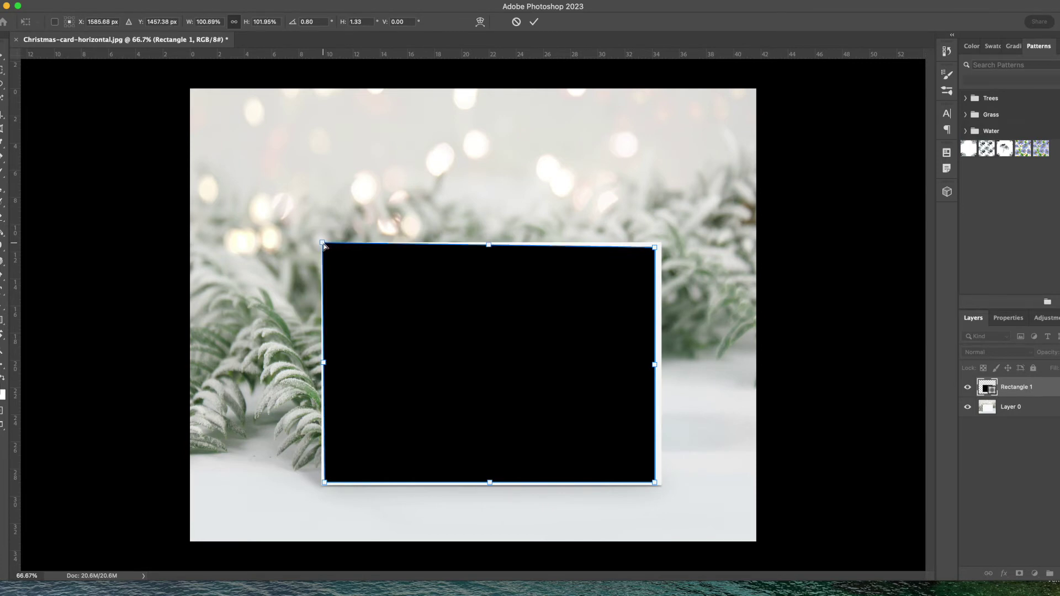
{"action": "left_click_drag", "start_coordinate": [656, 250], "coordinate": [664, 247]}
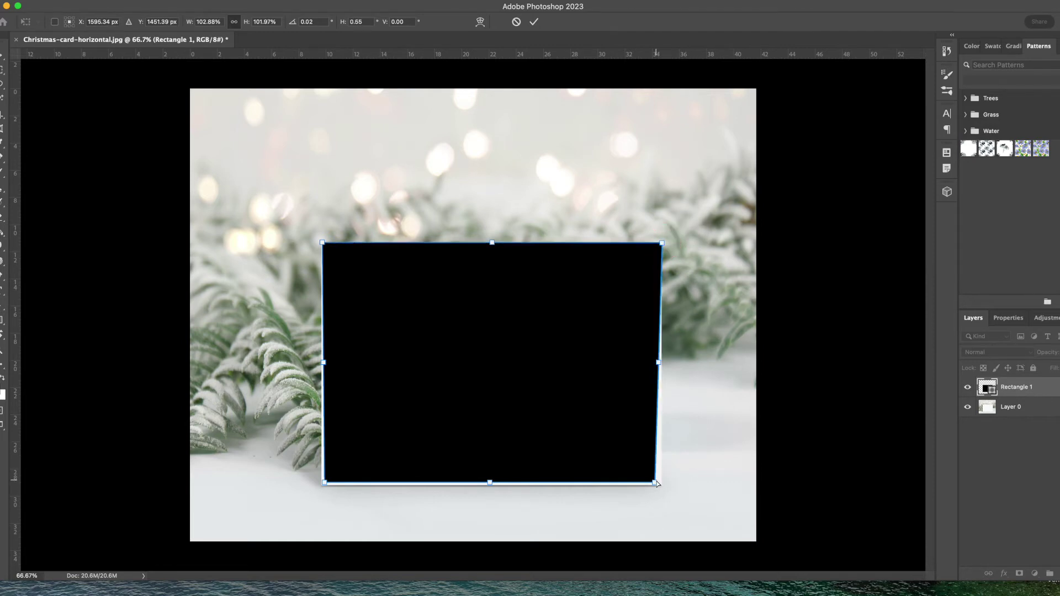
{"action": "left_click_drag", "start_coordinate": [655, 482], "coordinate": [663, 487]}
{"action": "left_click_drag", "start_coordinate": [324, 483], "coordinate": [322, 486]}
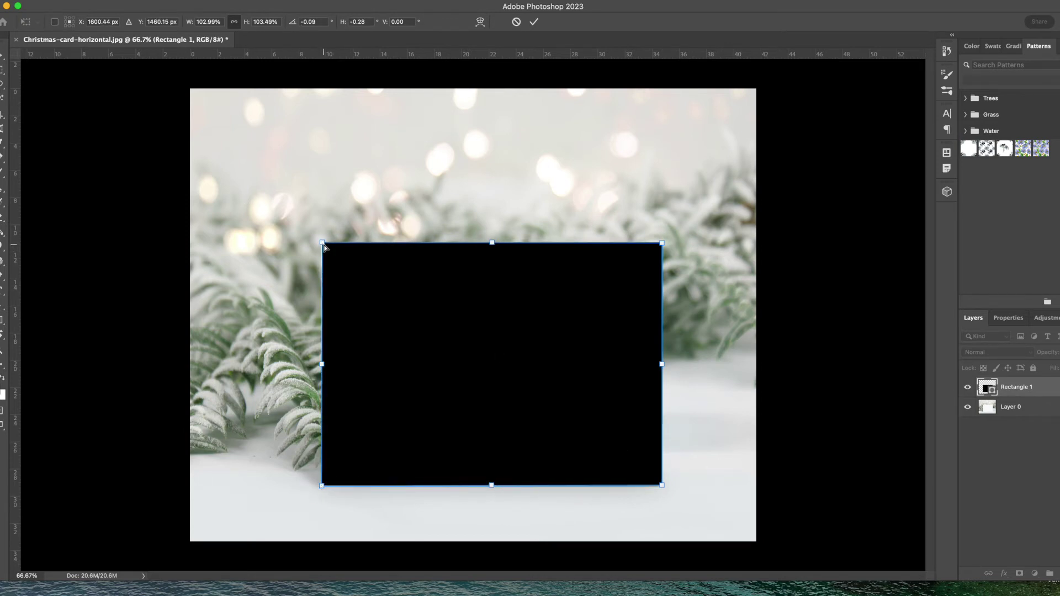
{"action": "left_click_drag", "start_coordinate": [321, 243], "coordinate": [323, 248]}
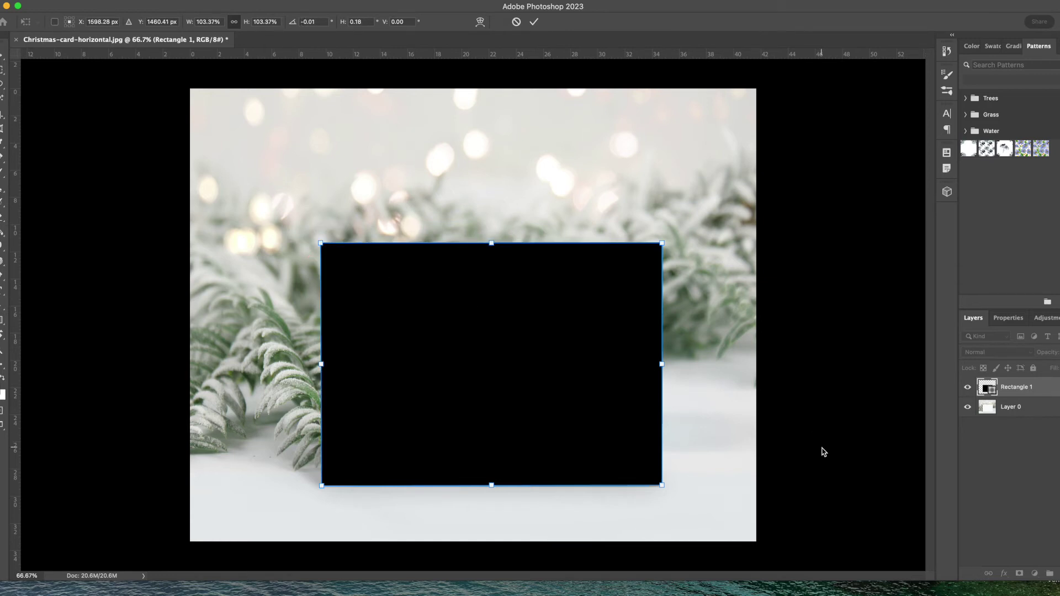
{"action": "key", "text": "Return"}
Rasterize the rectangle shape and fill it with white using the Paint Bucket
{"action": "left_click", "coordinate": [569, 213]}
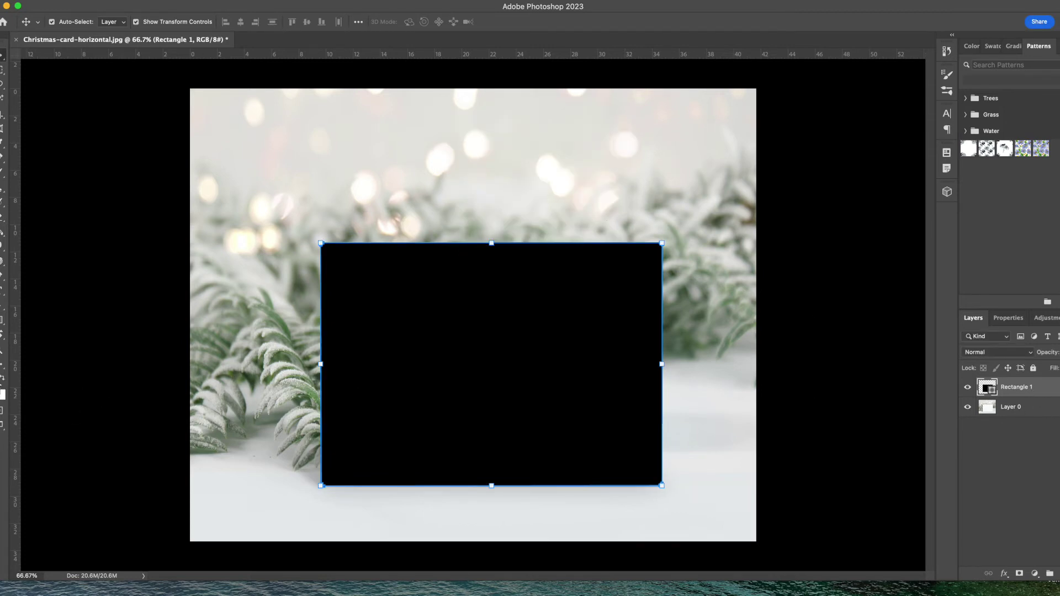
{"action": "left_click", "coordinate": [3, 232]}
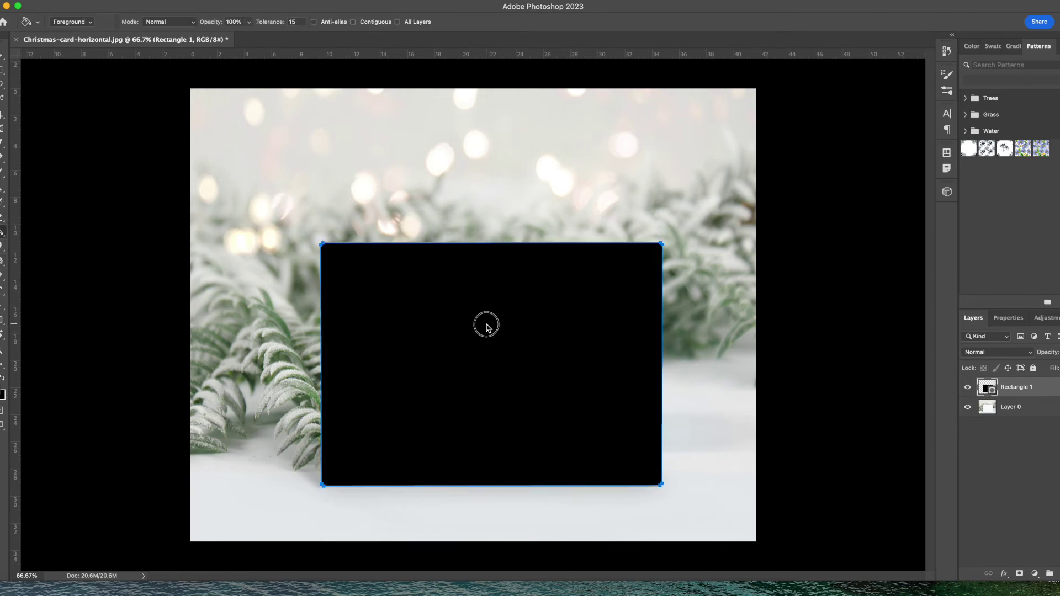
{"action": "left_click", "coordinate": [486, 327]}
{"action": "left_click", "coordinate": [582, 210]}
{"action": "left_click", "coordinate": [558, 360]}
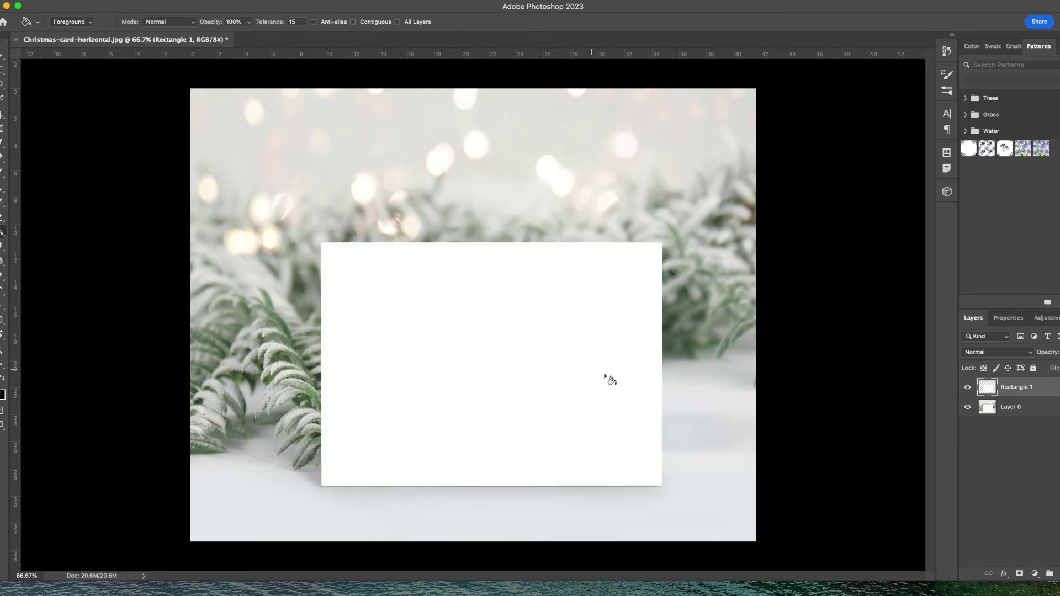
Set Rectangle 1's blend mode to Multiply in its layer style
{"action": "right_click", "coordinate": [1017, 387]}
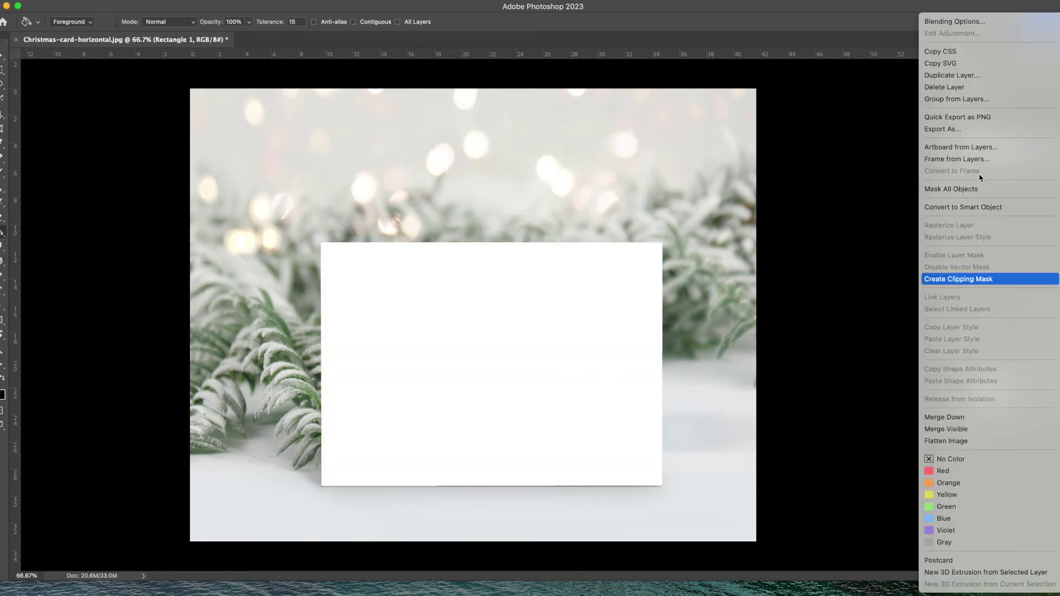
{"action": "key", "text": "Escape"}
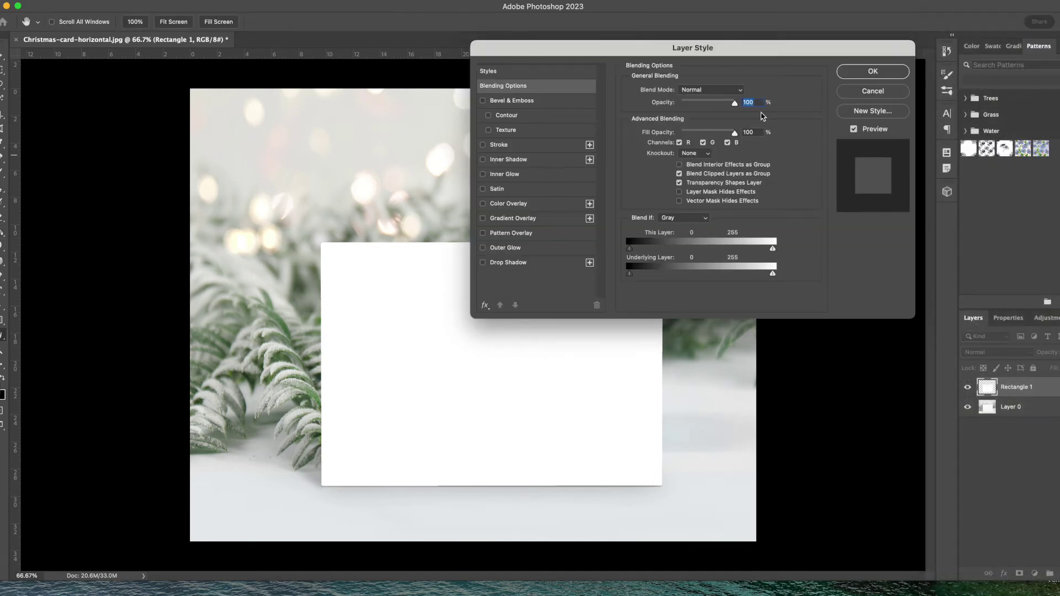
{"action": "left_click", "coordinate": [715, 90]}
{"action": "left_click", "coordinate": [704, 128]}
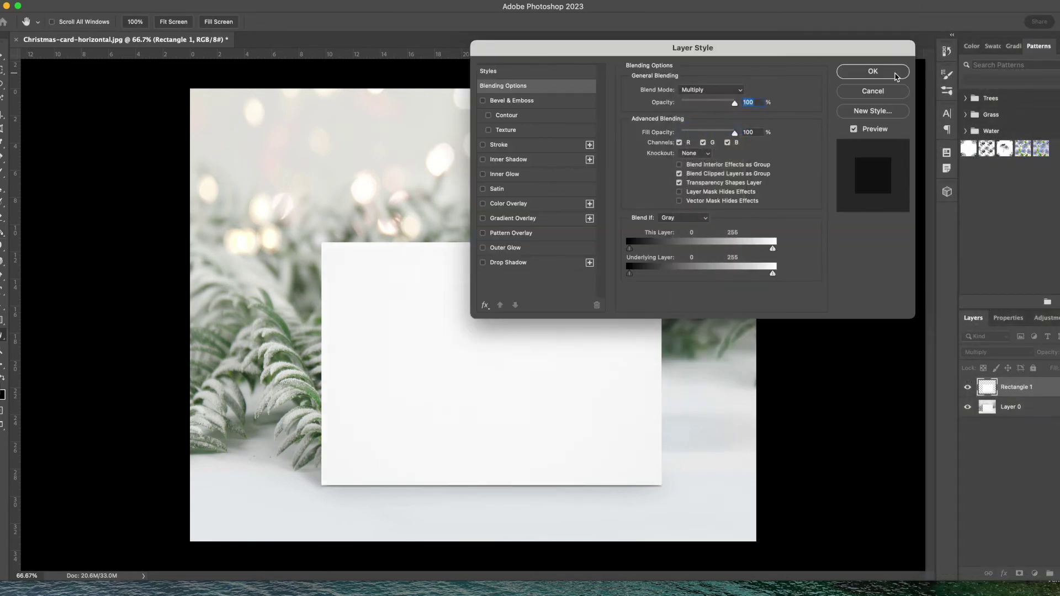
{"action": "left_click", "coordinate": [898, 75]}
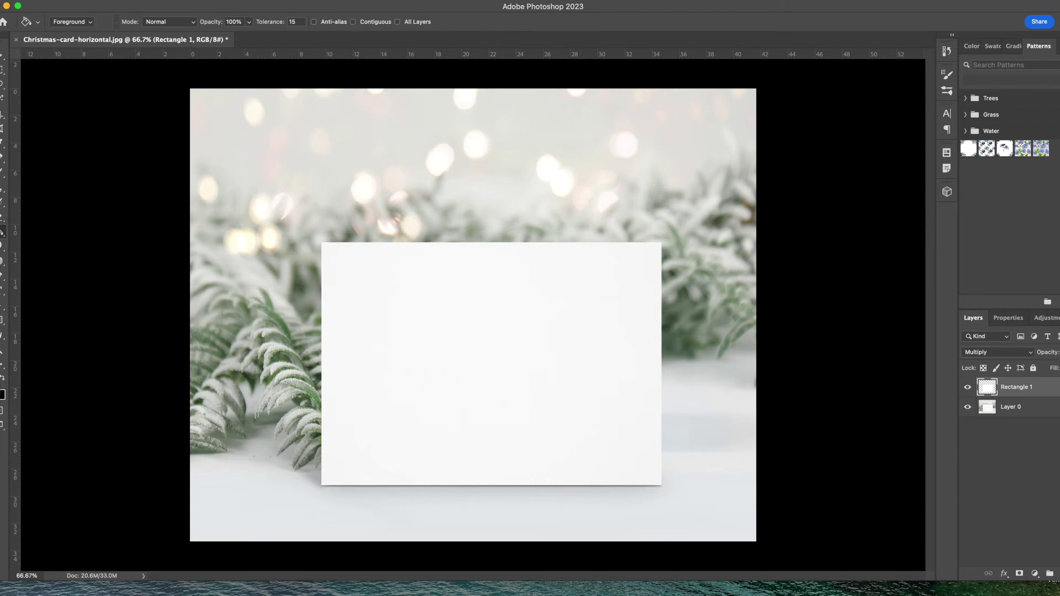
Convert Rectangle 1 into a smart object via Layer > Smart Objects
{"action": "left_click", "coordinate": [89, 0]}
{"action": "mouse_move", "coordinate": [124, 0]}
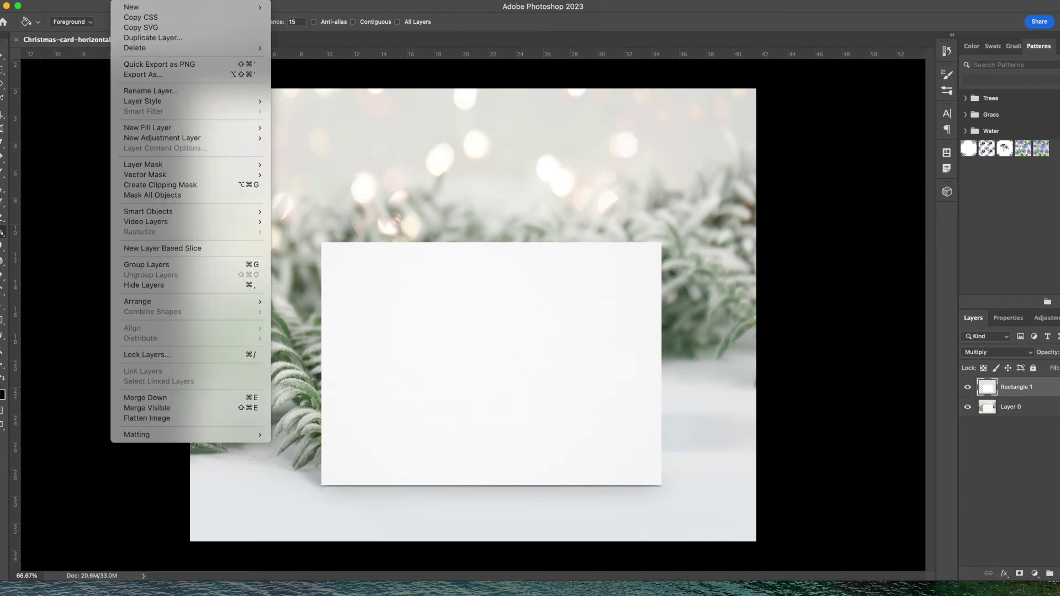
{"action": "mouse_move", "coordinate": [165, 211]}
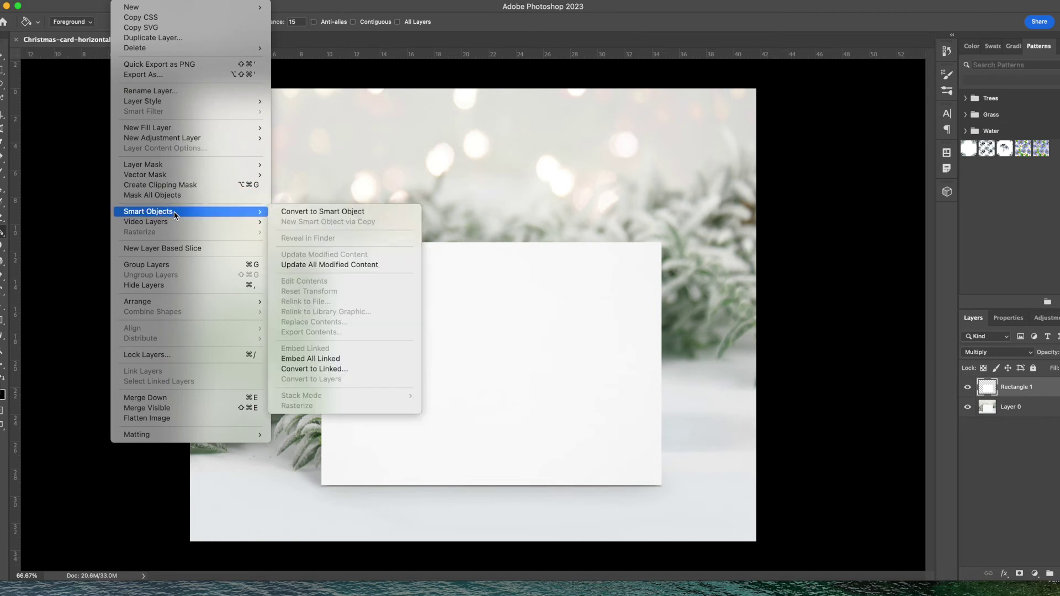
{"action": "left_click", "coordinate": [340, 215]}
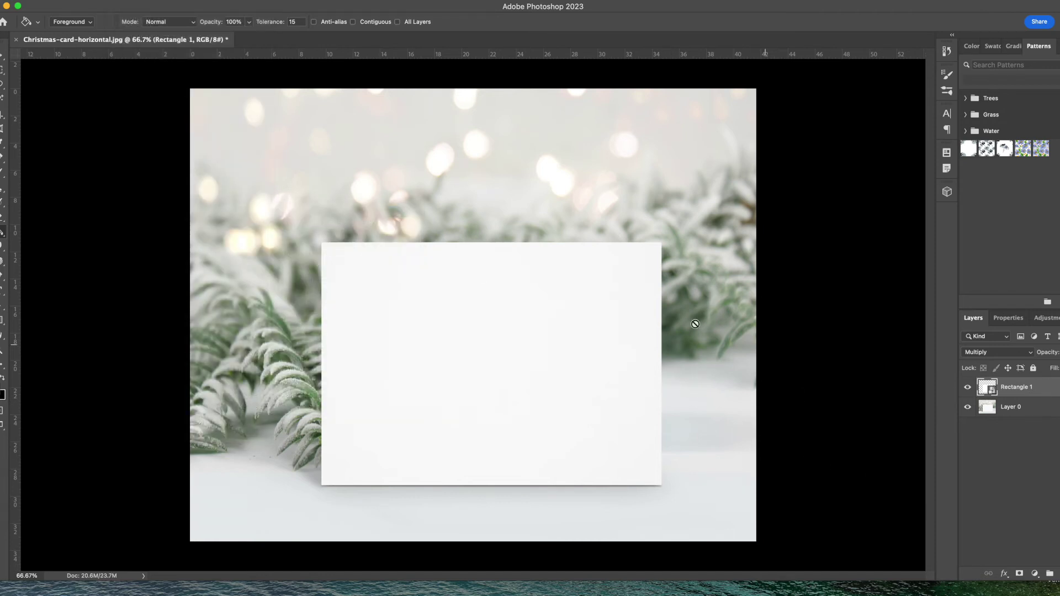
{"action": "left_click", "coordinate": [5, 55]}
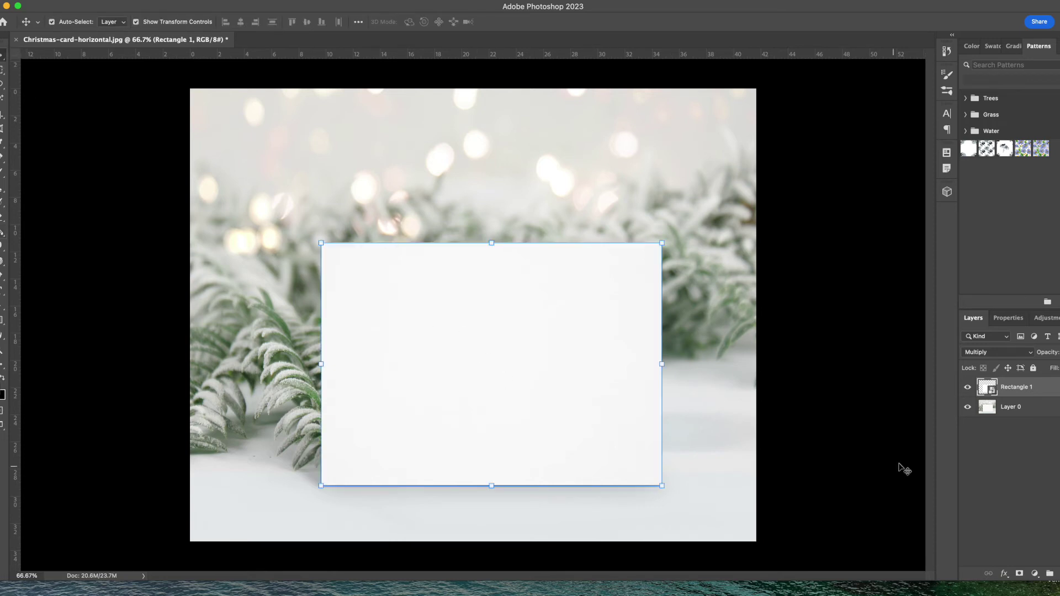
Place the corgi Christmas artwork inside Rectangle 1.psb, scale it to cover the canvas, and save
{"action": "double_click", "coordinate": [988, 388]}
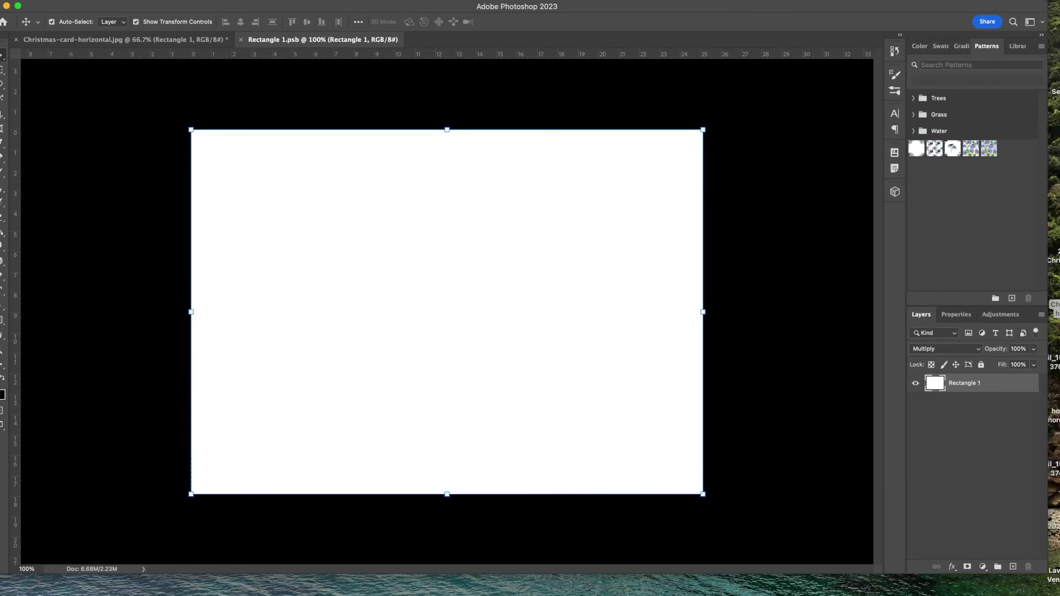
{"action": "left_click_drag", "start_coordinate": [1055, 308], "coordinate": [508, 243]}
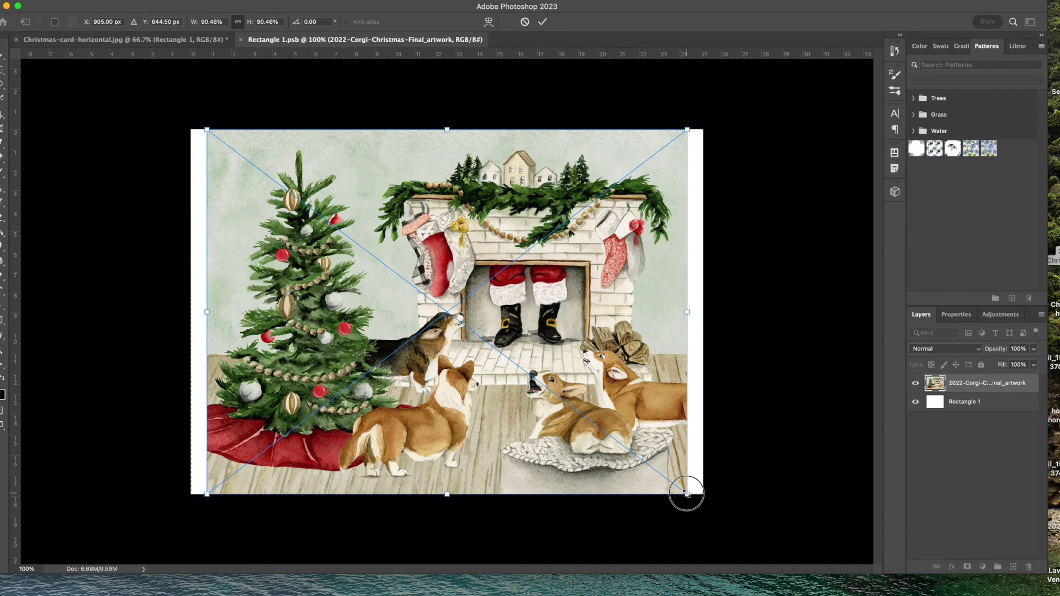
{"action": "left_click_drag", "start_coordinate": [687, 495], "coordinate": [703, 506]}
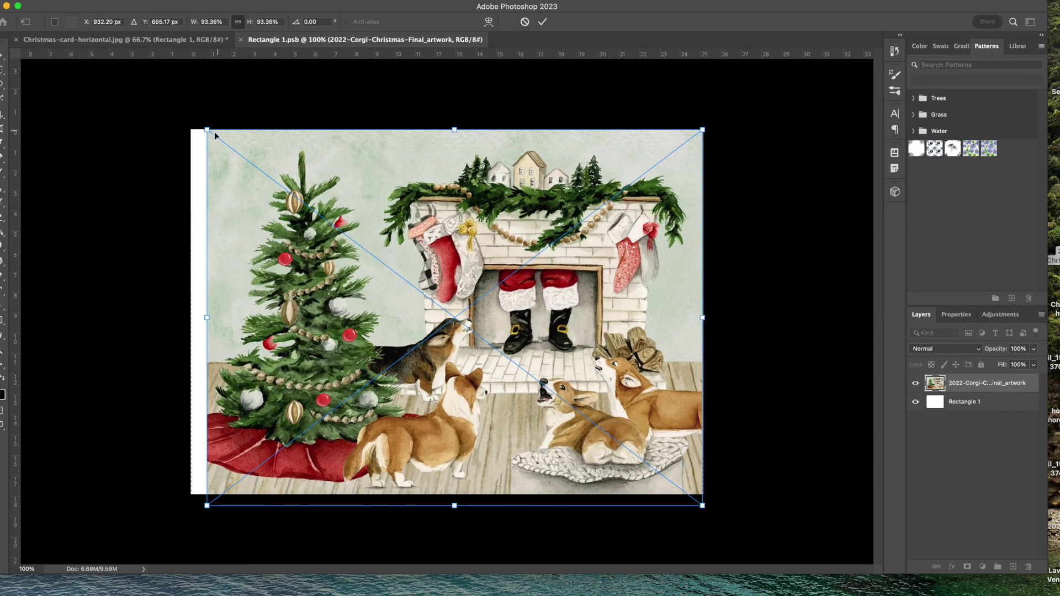
{"action": "left_click_drag", "start_coordinate": [209, 132], "coordinate": [186, 124]}
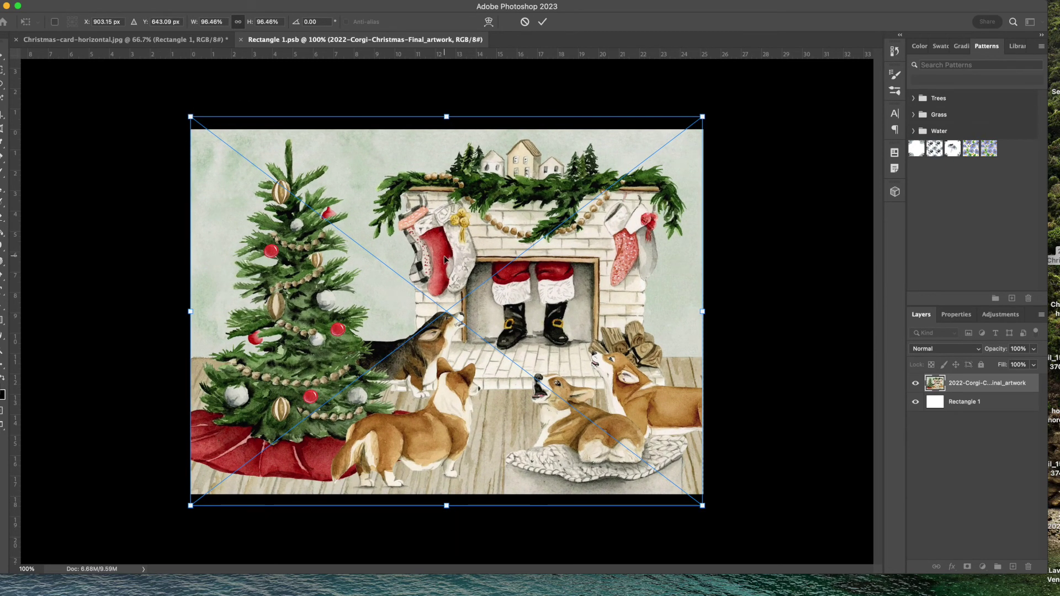
{"action": "key", "text": "Return"}
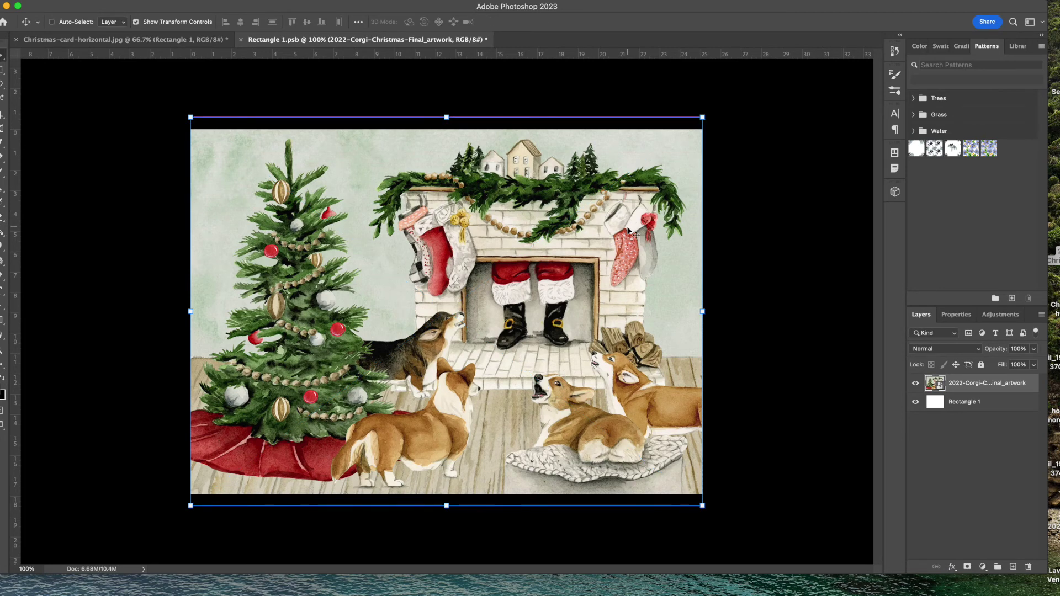
{"action": "key", "text": "super+s"}
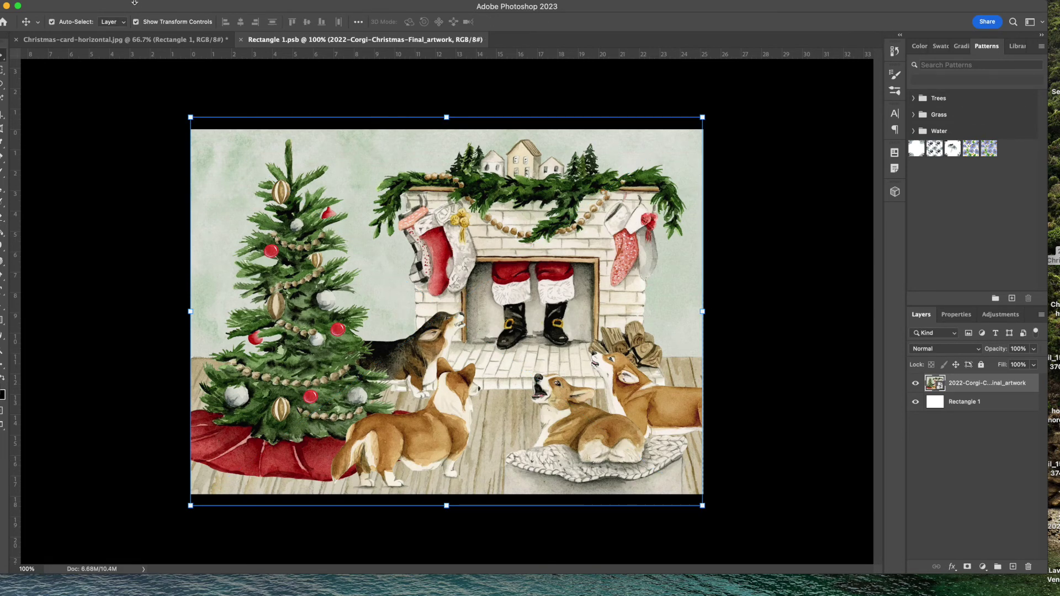
{"action": "left_click", "coordinate": [137, 40]}
Rename the Rectangle 1 smart object layer to 'Add your design here'
{"action": "left_click", "coordinate": [688, 475]}
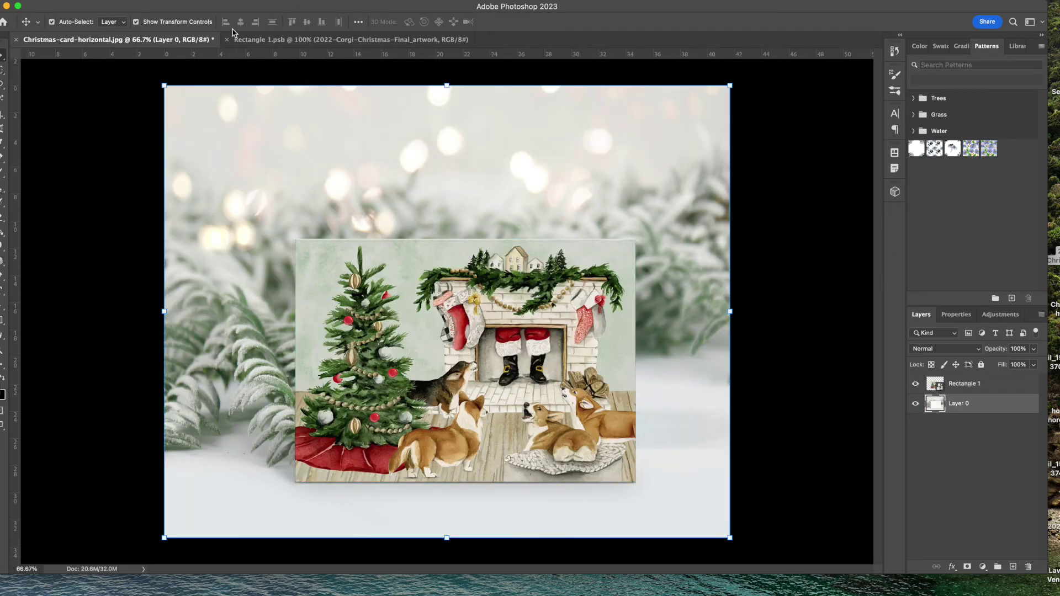
{"action": "left_click", "coordinate": [978, 384]}
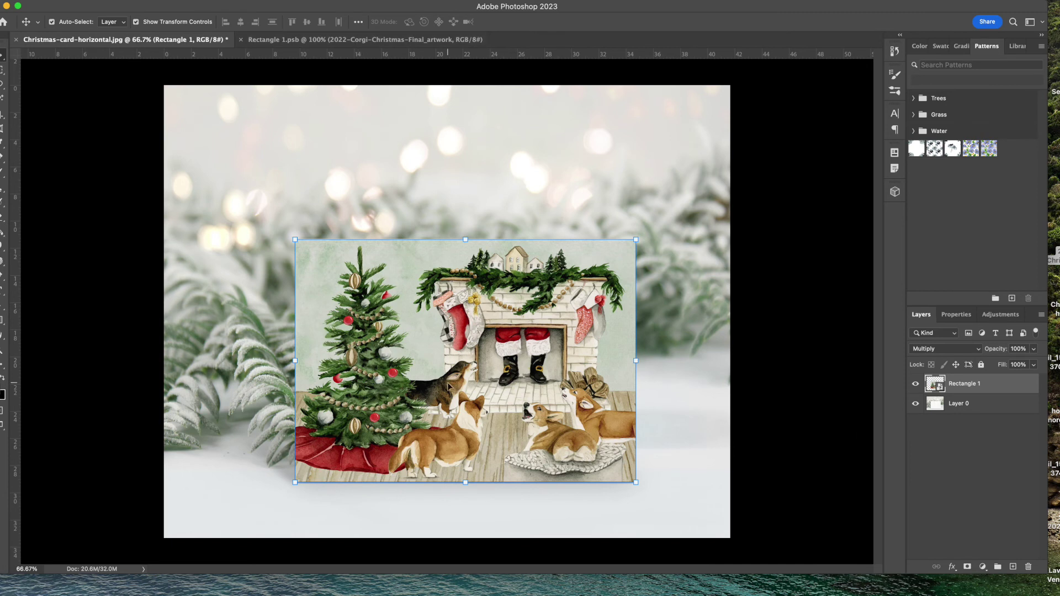
{"action": "double_click", "coordinate": [967, 384]}
{"action": "type", "text": "Add your design here"}
{"action": "key", "text": "Return"}
Hide and delete the corgi artwork layer in Rectangle 1.psb, then deselect the layer in the mockup
{"action": "left_click", "coordinate": [381, 40]}
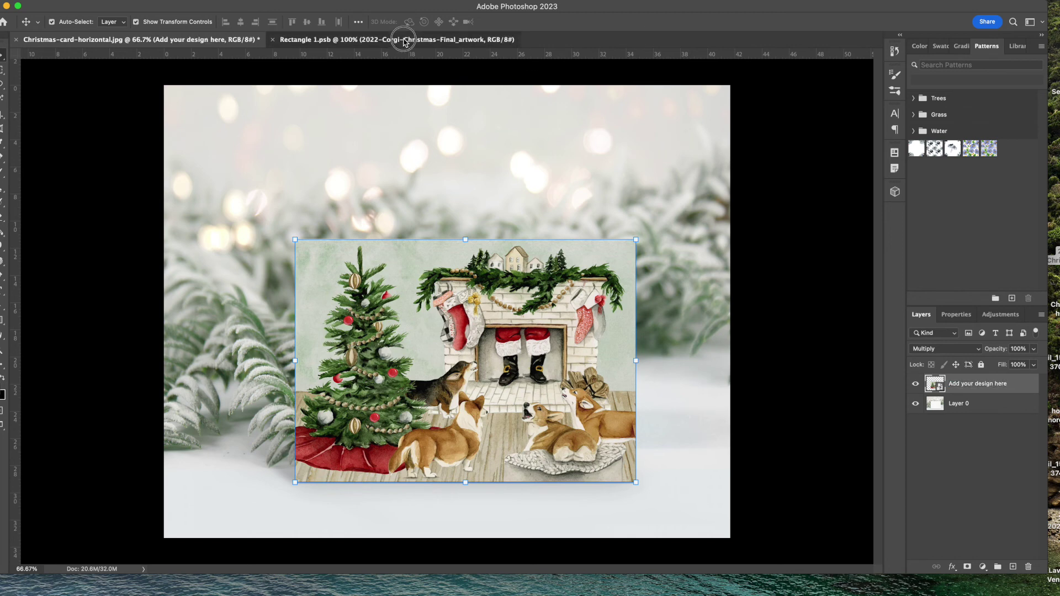
{"action": "left_click", "coordinate": [916, 383]}
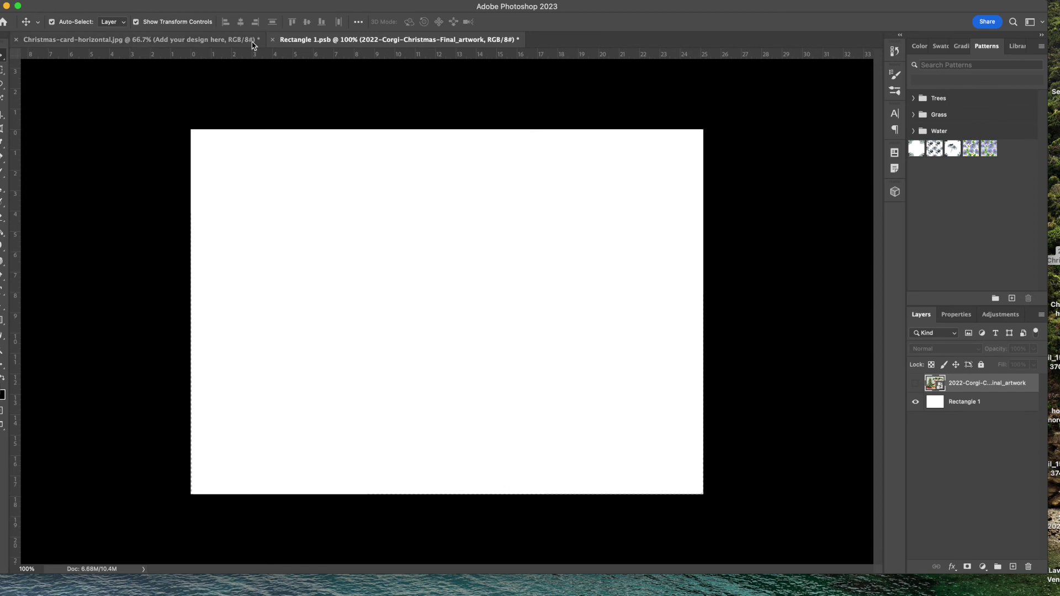
{"action": "left_click", "coordinate": [216, 44]}
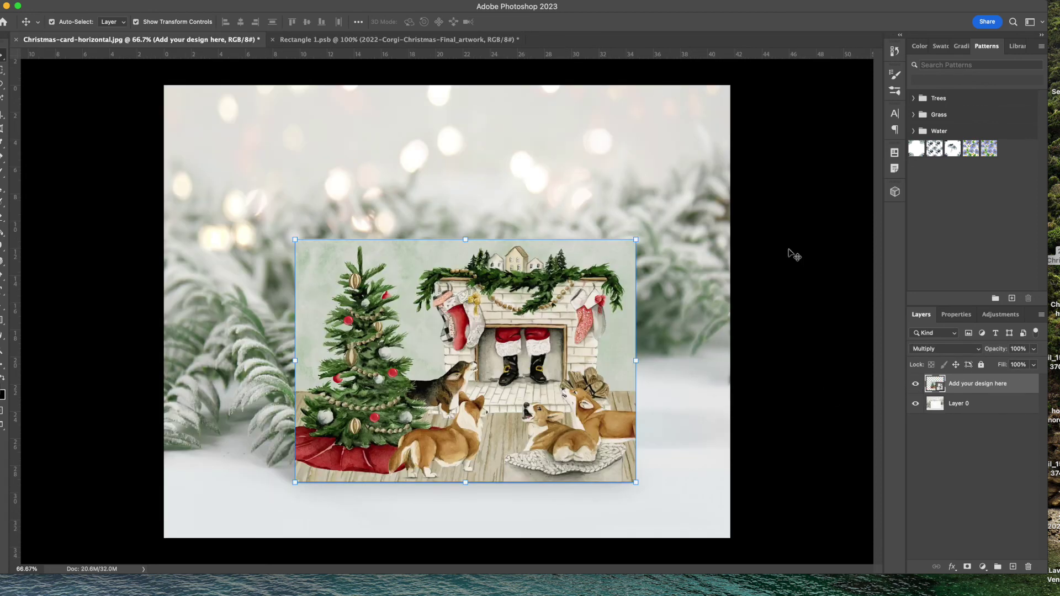
{"action": "left_click", "coordinate": [456, 42]}
{"action": "left_click", "coordinate": [1028, 566]}
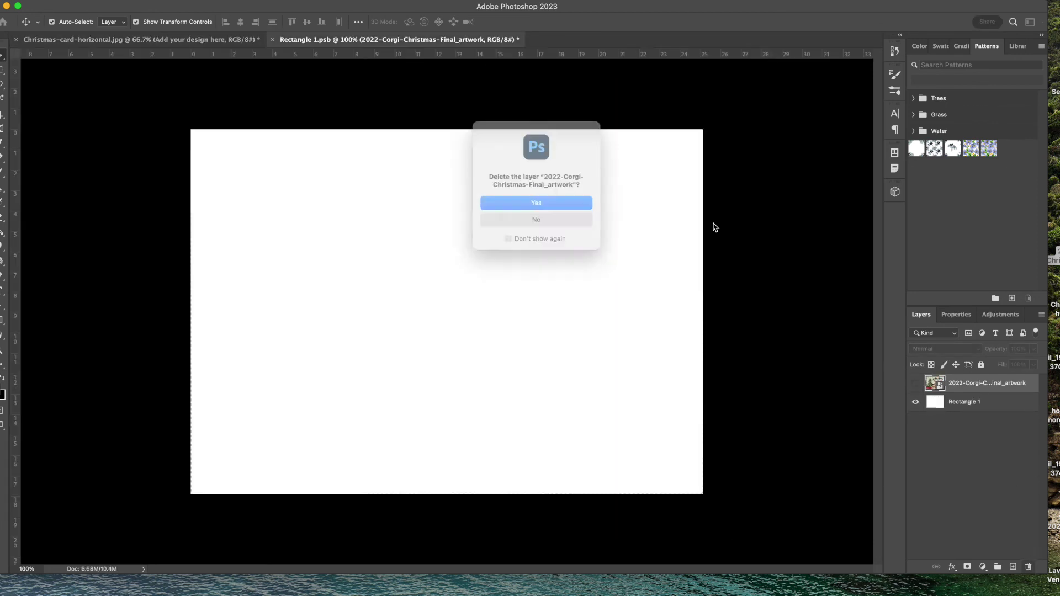
{"action": "left_click", "coordinate": [586, 212]}
{"action": "left_click", "coordinate": [153, 39]}
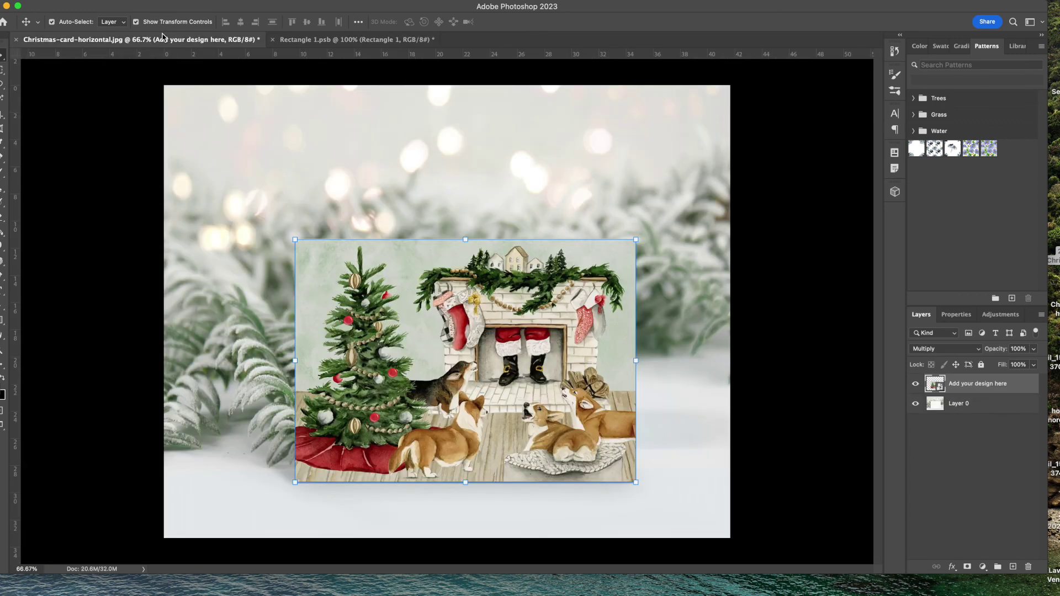
{"action": "left_click", "coordinate": [737, 381]}
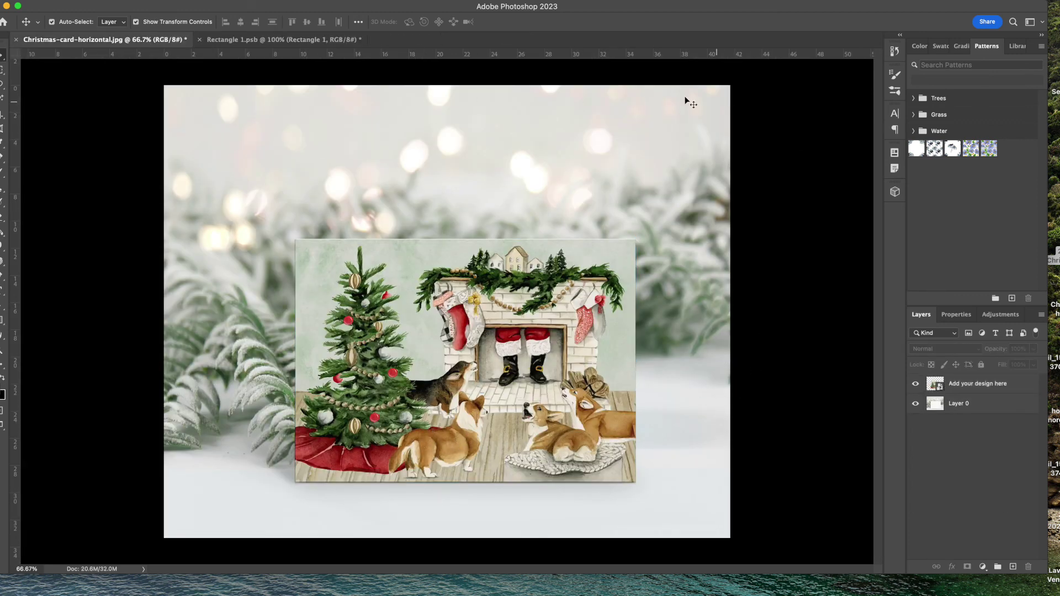